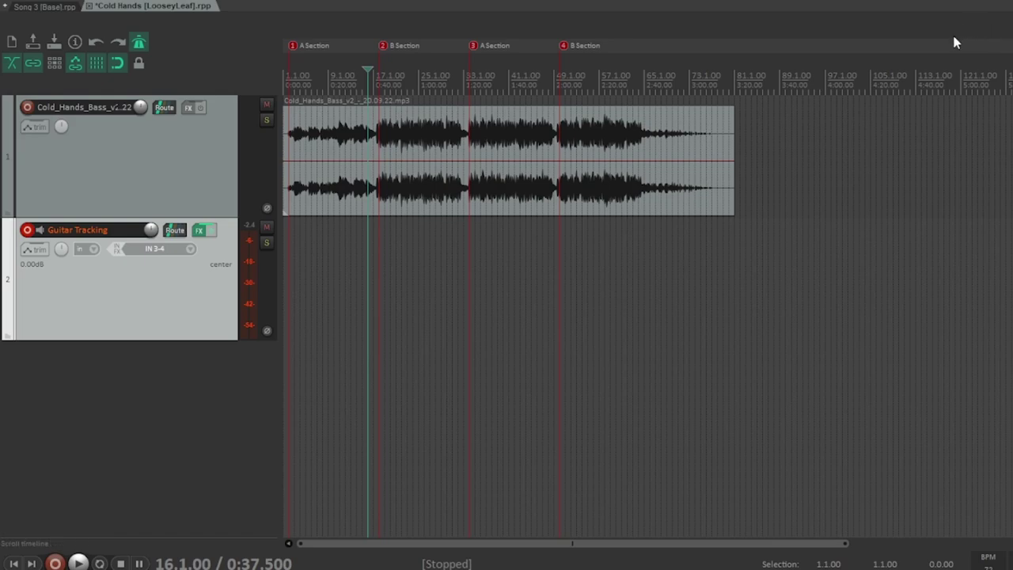
- Zoom in on the timeline and play back the bass reference
{"action": "scroll", "coordinate": [956, 142], "scroll_direction": "up", "scroll_amount": 2}
{"action": "scroll", "coordinate": [969, 186], "scroll_direction": "up", "scroll_amount": 2}
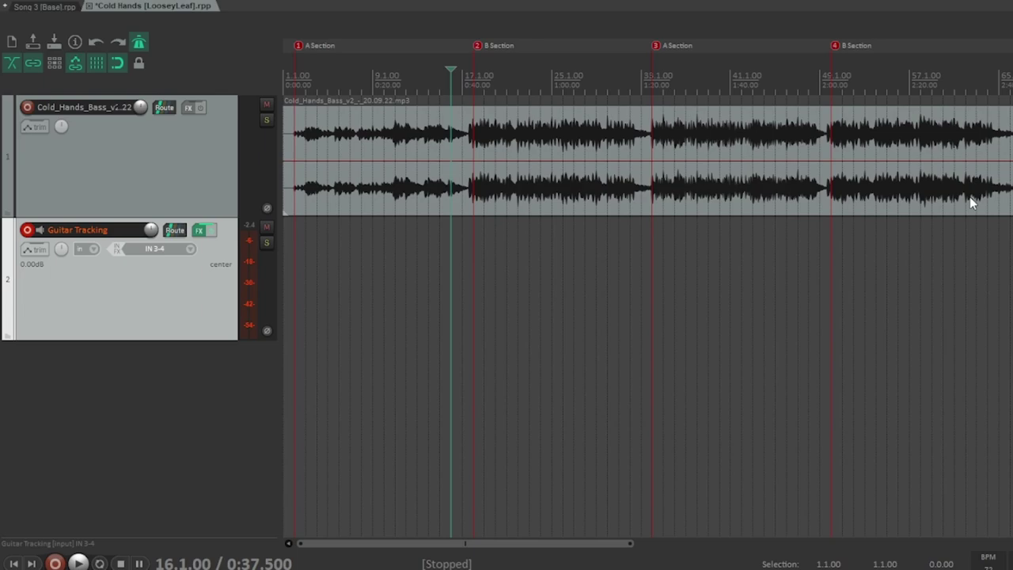
{"action": "scroll", "coordinate": [970, 196], "scroll_direction": "up", "scroll_amount": 2}
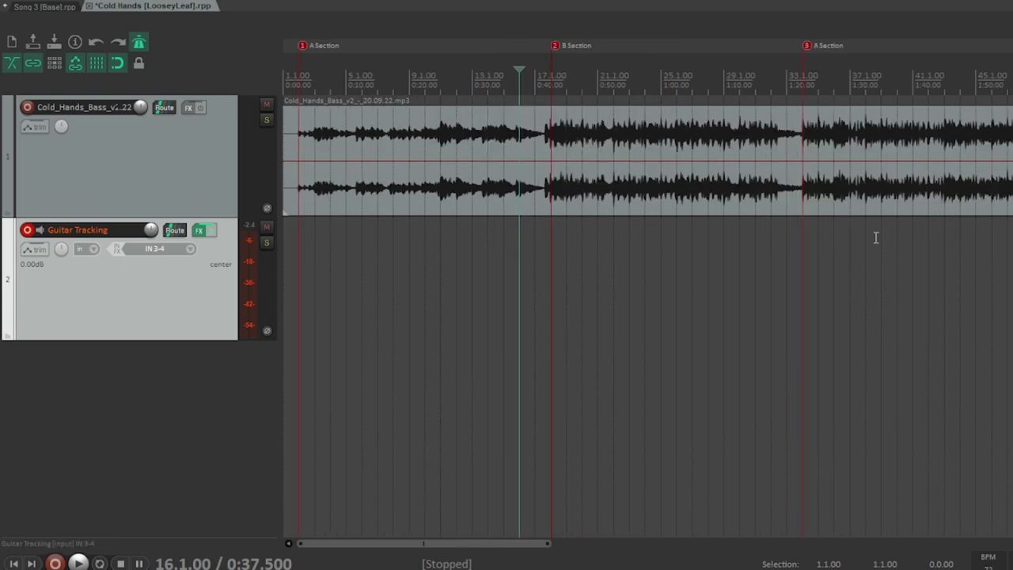
{"action": "key", "text": "space"}
- Start recording a guitar take on the armed Guitar Tracking track with Ctrl+R
{"action": "key", "text": "ctrl+r"}
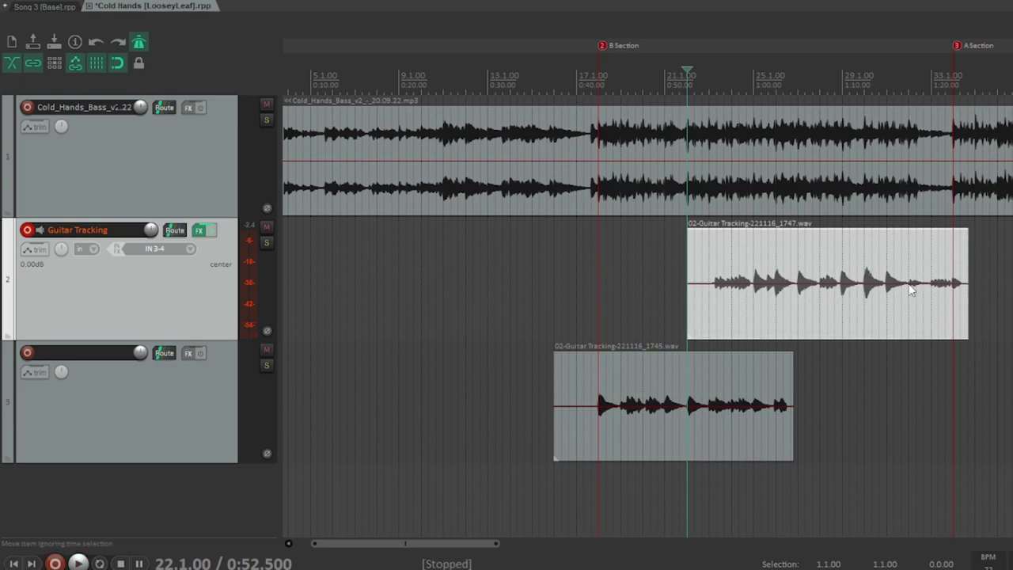
- Solo the third track's take and play it alone from bar 23 beat 3
{"action": "scroll", "coordinate": [926, 293], "scroll_direction": "up", "scroll_amount": 5}
{"action": "left_click", "coordinate": [269, 364]}
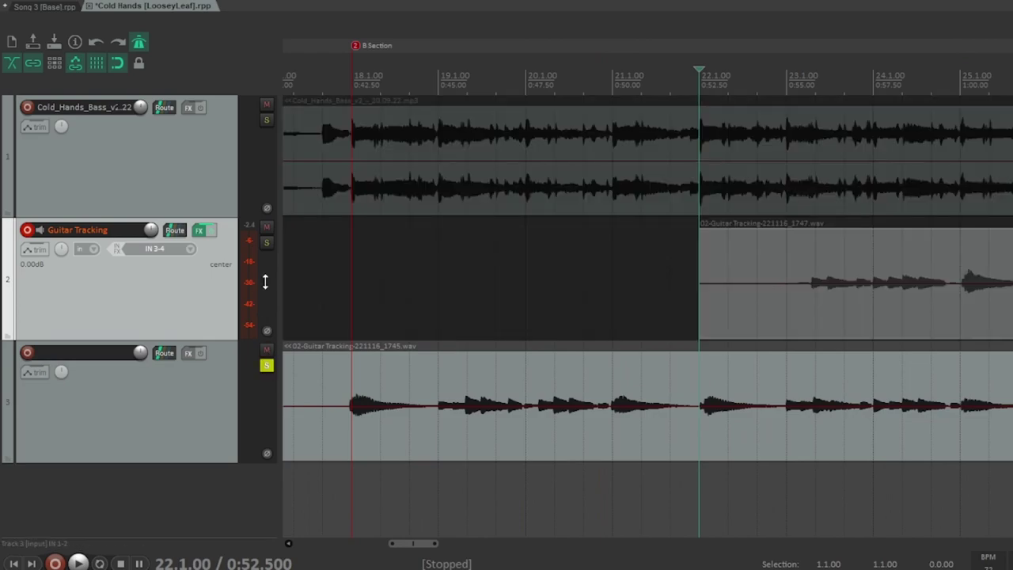
{"action": "left_click", "coordinate": [266, 242]}
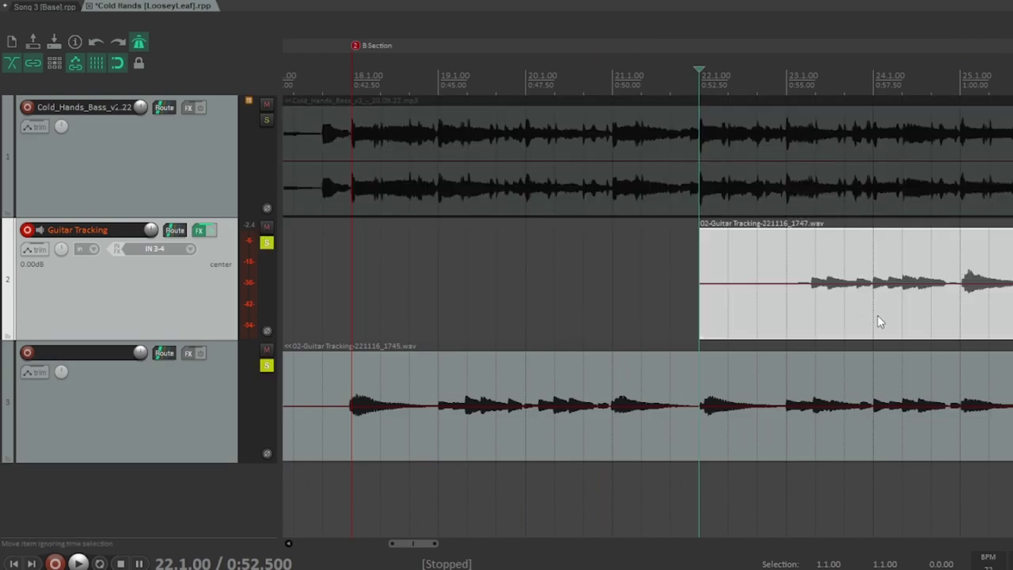
{"action": "left_click", "coordinate": [837, 321]}
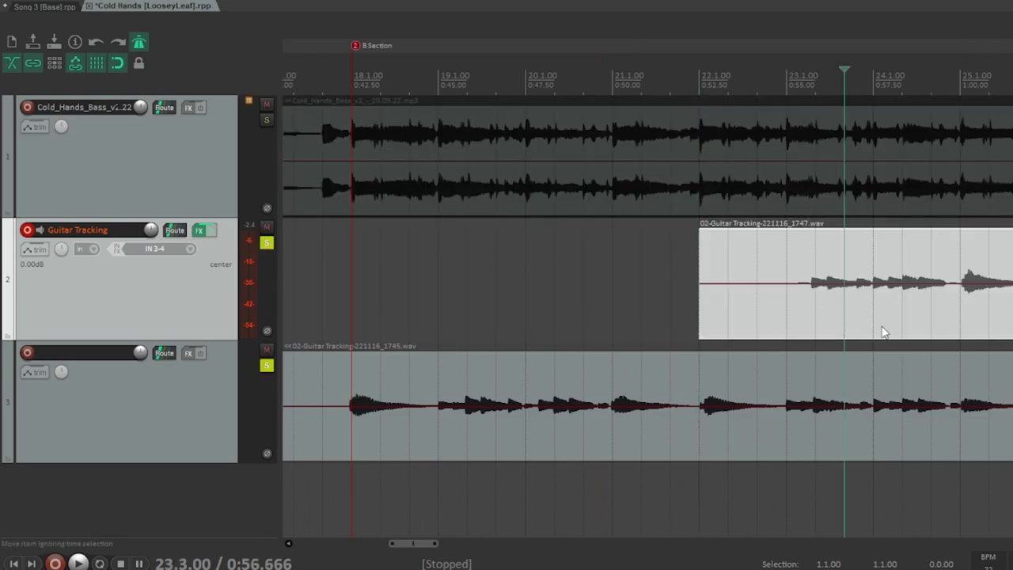
{"action": "left_click", "coordinate": [267, 243]}
{"action": "key", "text": "space"}
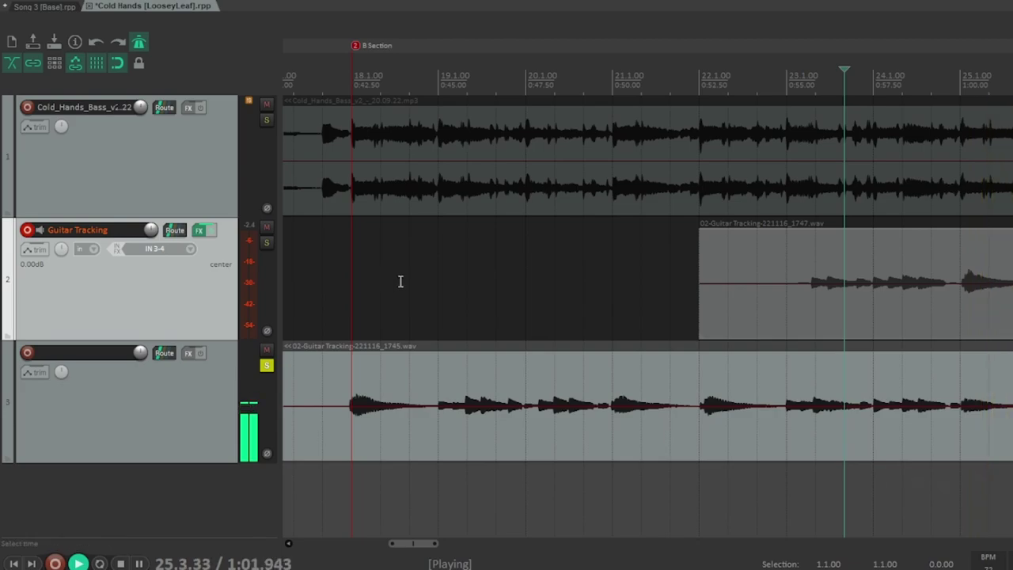
{"action": "scroll", "coordinate": [507, 307], "scroll_direction": "down", "scroll_amount": 2}
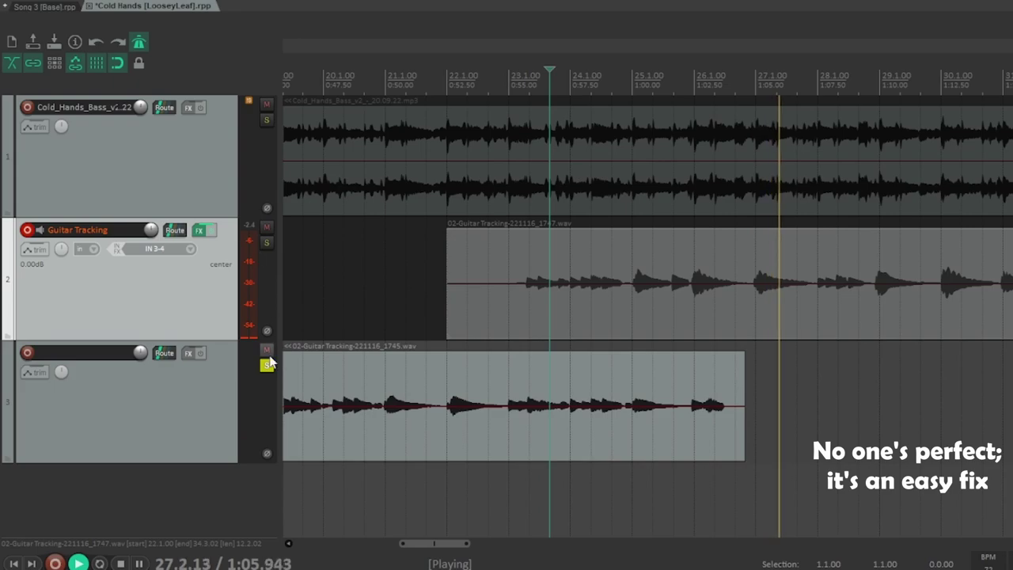
{"action": "key", "text": "space"}
- Switch the solo to the Guitar Tracking take and play it from near bar 23
{"action": "left_click", "coordinate": [266, 242]}
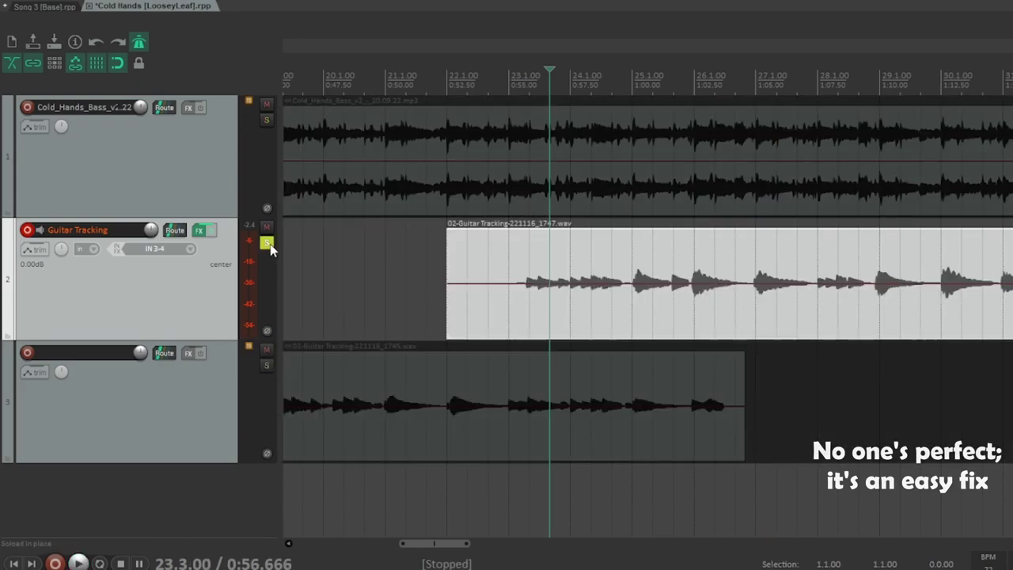
{"action": "left_click", "coordinate": [511, 311]}
{"action": "key", "text": "space"}
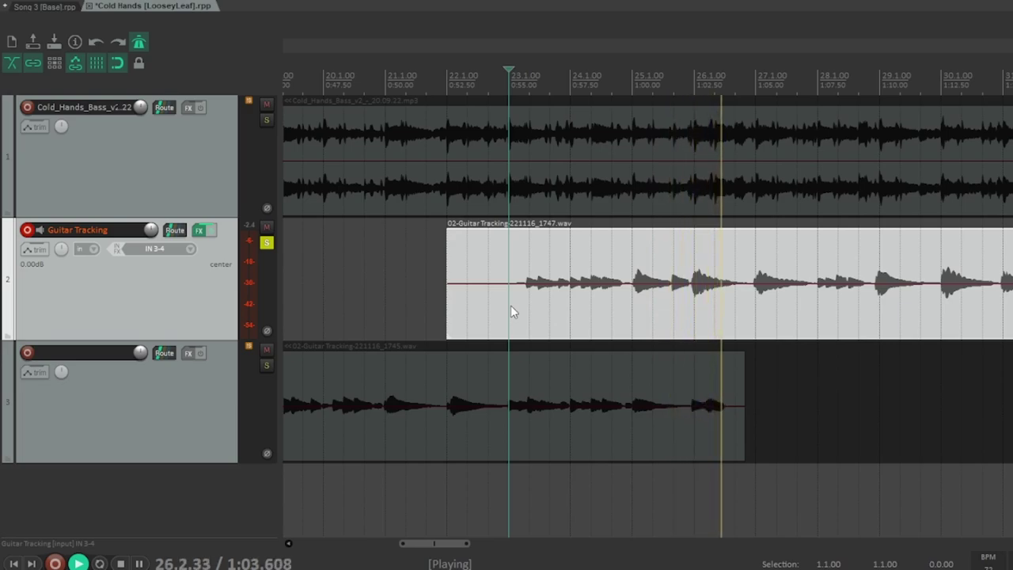
{"action": "key", "text": "space"}
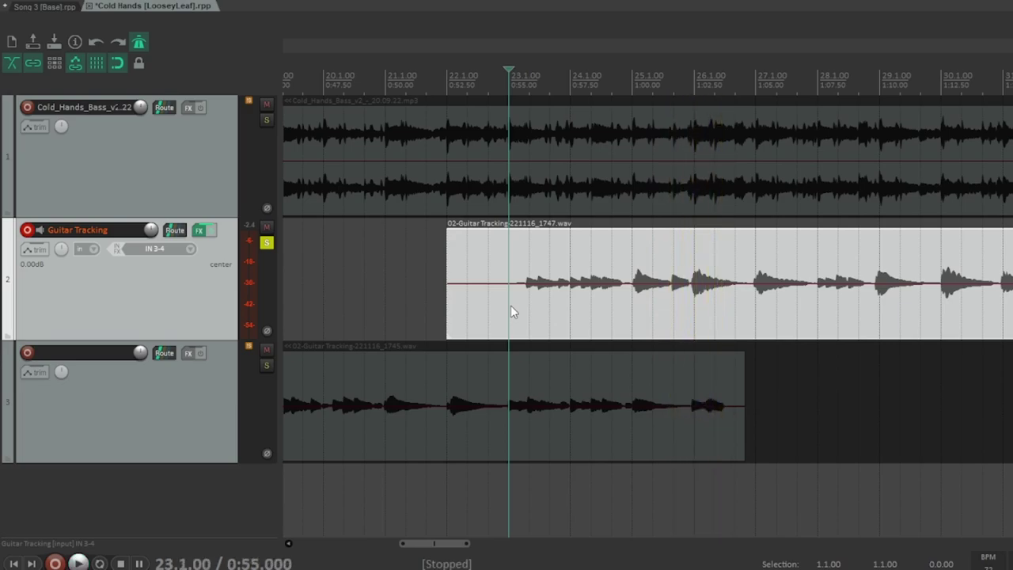
- With snapping off, split both guitar takes just before bar 25 and delete the unwanted pieces
{"action": "left_click", "coordinate": [627, 303]}
{"action": "scroll", "coordinate": [628, 304], "scroll_direction": "up", "scroll_amount": 4}
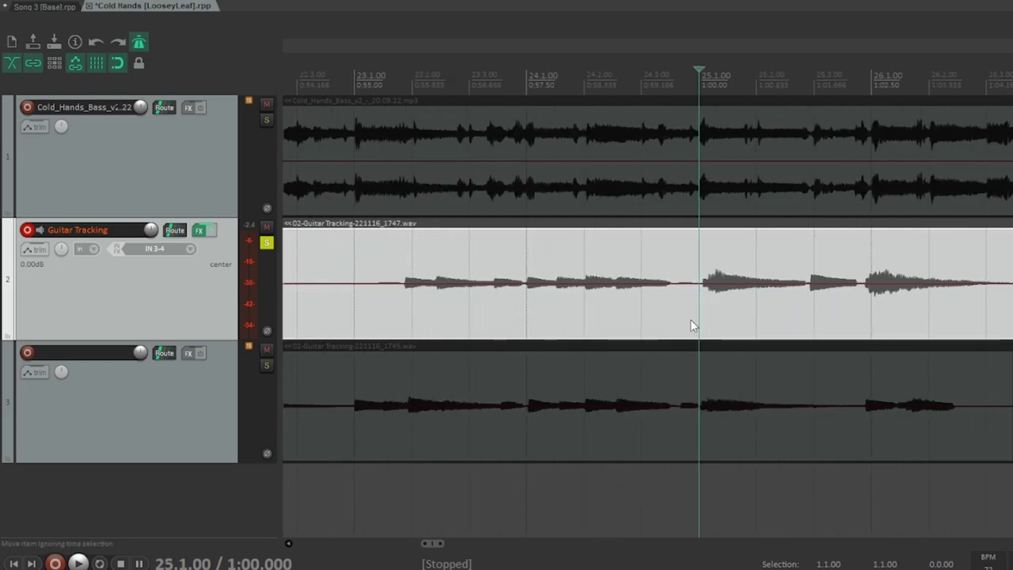
{"action": "key", "text": "alt+s"}
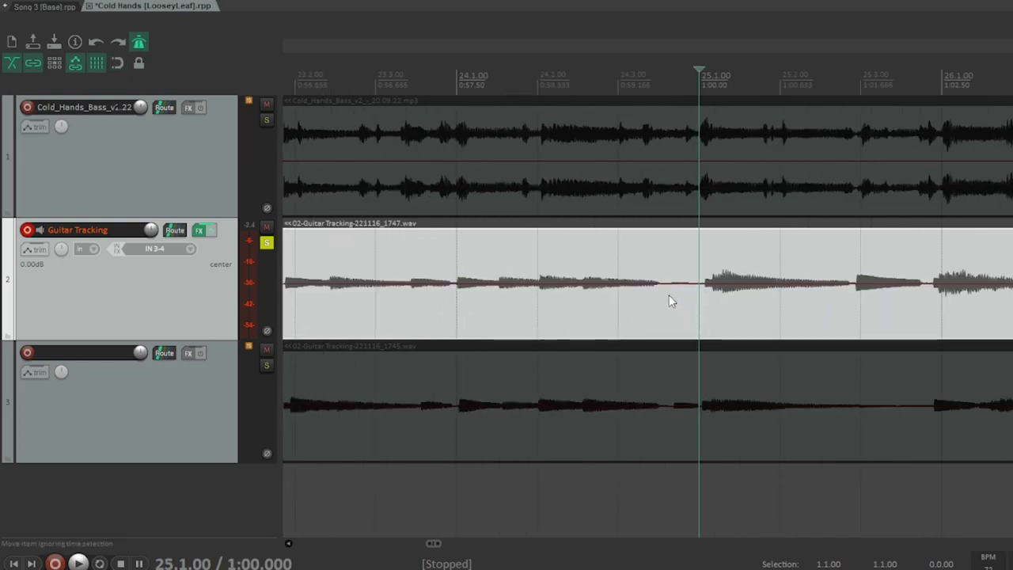
{"action": "left_click", "coordinate": [669, 295]}
{"action": "key", "text": "s"}
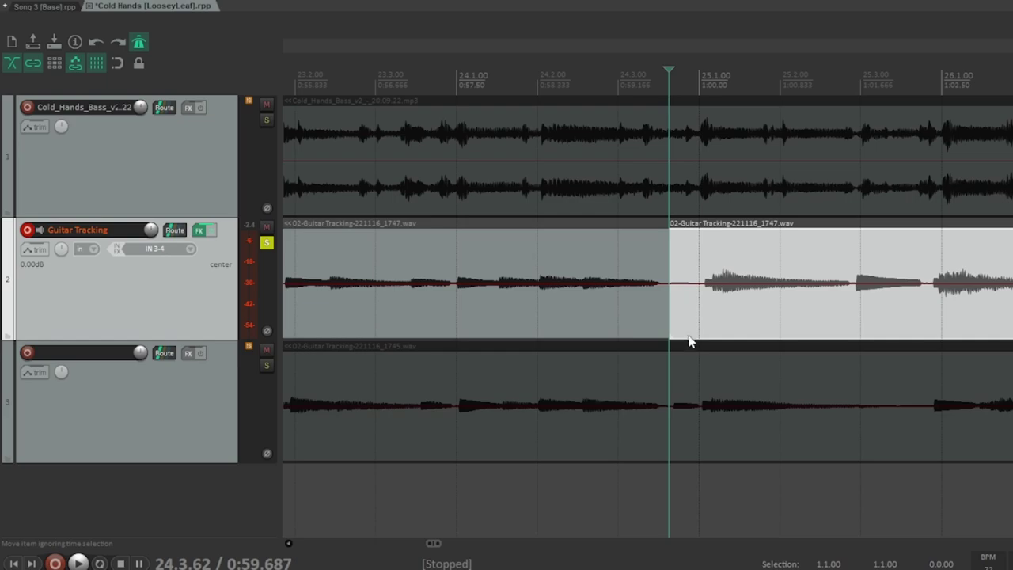
{"action": "left_click", "coordinate": [667, 420], "text": "ctrl"}
{"action": "key", "text": "s"}
{"action": "left_click", "coordinate": [636, 320]}
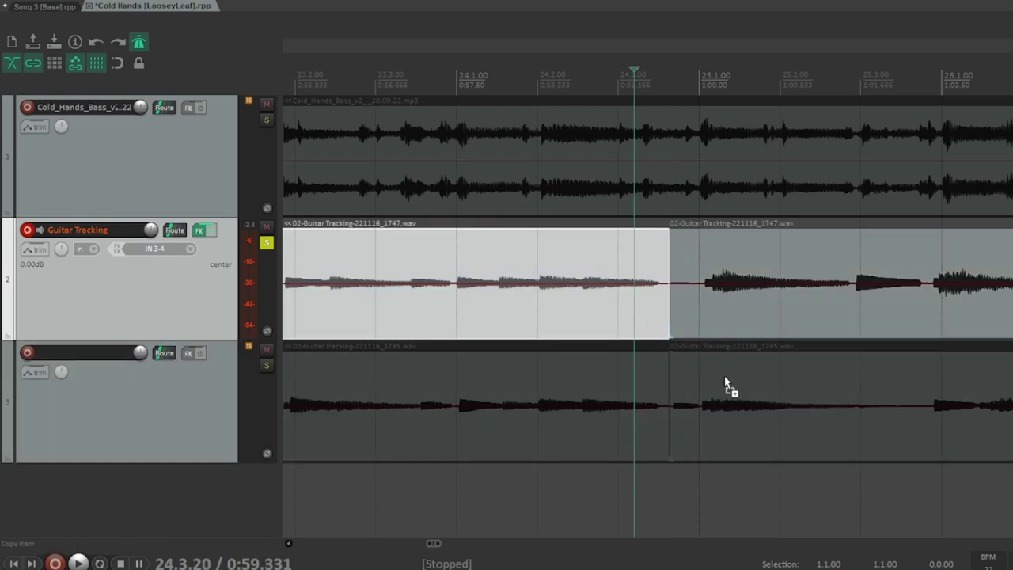
{"action": "left_click", "coordinate": [724, 385], "text": "ctrl"}
{"action": "key", "text": "Delete"}
- Move the later guitar piece onto the third track at 24.3.62, solo it, and set the edit position at 33.2.57
{"action": "scroll", "coordinate": [719, 343], "scroll_direction": "down", "scroll_amount": 6}
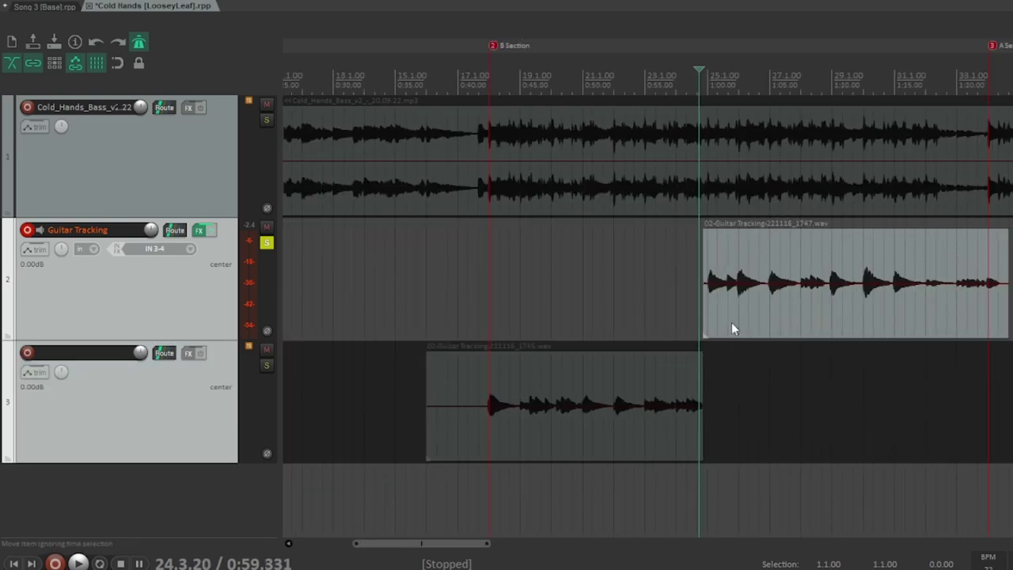
{"action": "left_click_drag", "start_coordinate": [732, 328], "coordinate": [728, 362]}
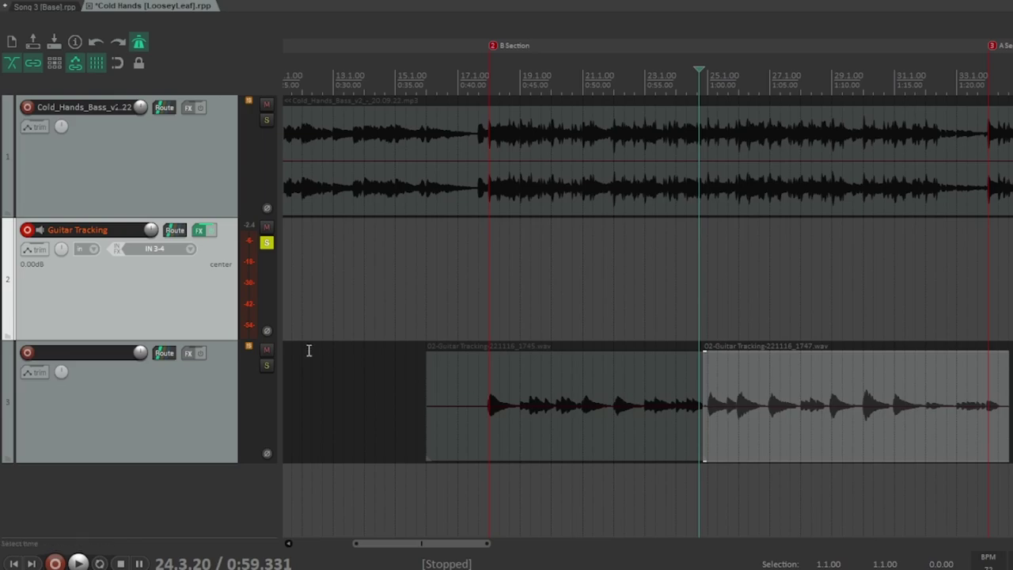
{"action": "left_click", "coordinate": [266, 365]}
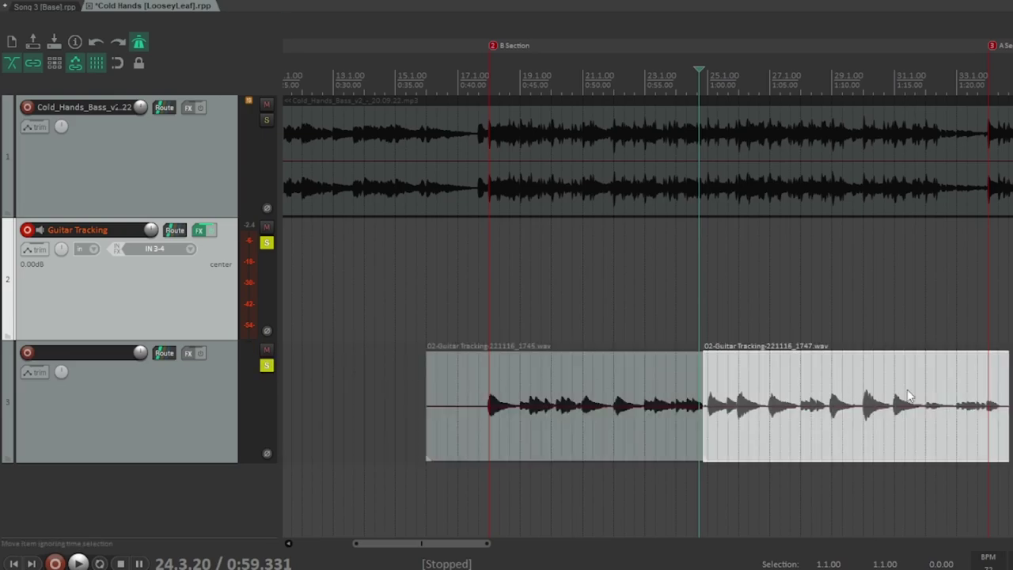
{"action": "scroll", "coordinate": [844, 396], "scroll_direction": "down", "scroll_amount": 2}
{"action": "left_click", "coordinate": [890, 414]}
{"action": "scroll", "coordinate": [801, 405], "scroll_direction": "up", "scroll_amount": 3}
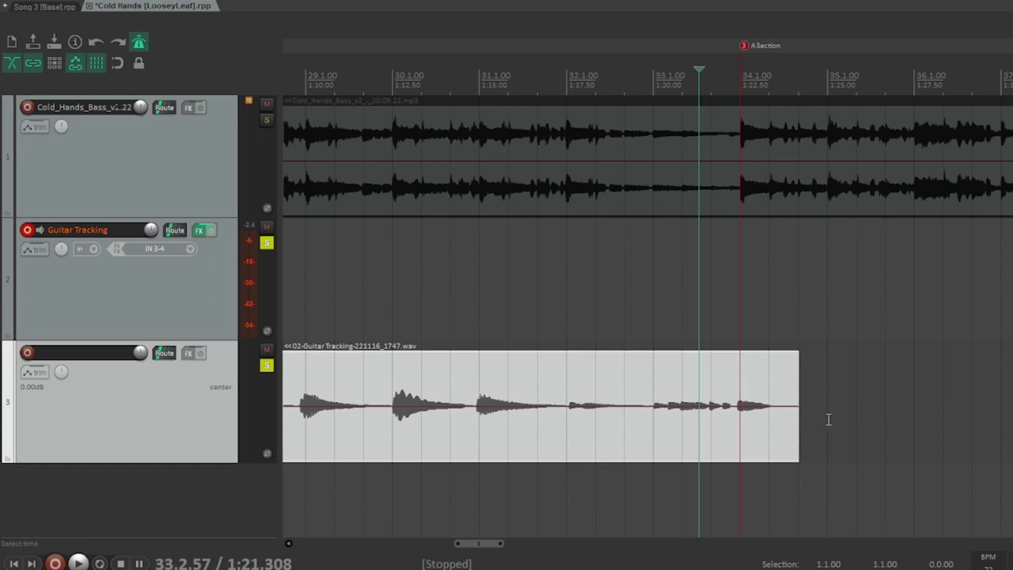
- Select 31.3.60 to 34.2.14 as the time range and unsolo the third track
{"action": "left_click_drag", "start_coordinate": [554, 300], "coordinate": [774, 451]}
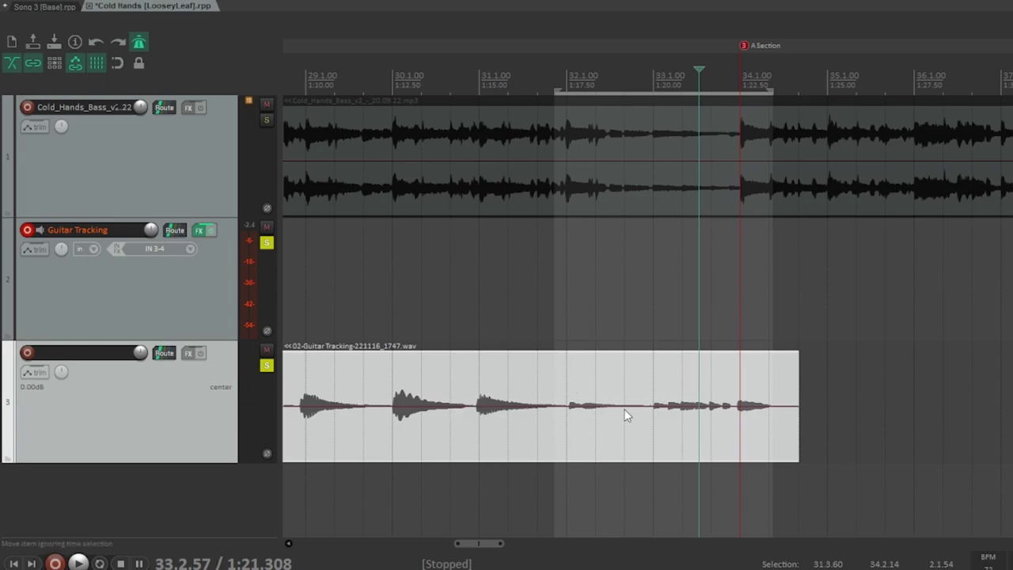
{"action": "scroll", "coordinate": [599, 276], "scroll_direction": "down", "scroll_amount": 4}
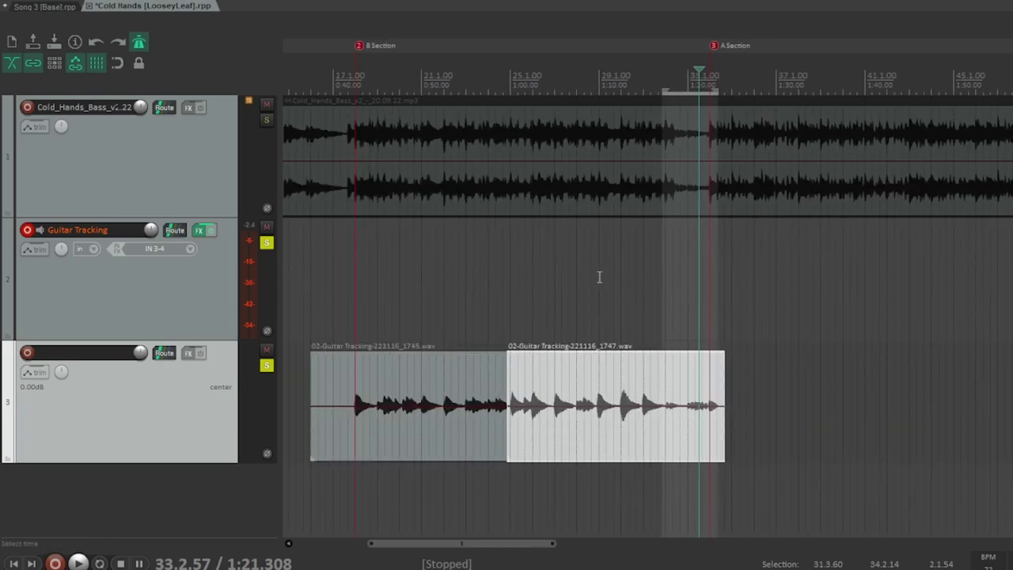
{"action": "scroll", "coordinate": [578, 293], "scroll_direction": "down", "scroll_amount": 2}
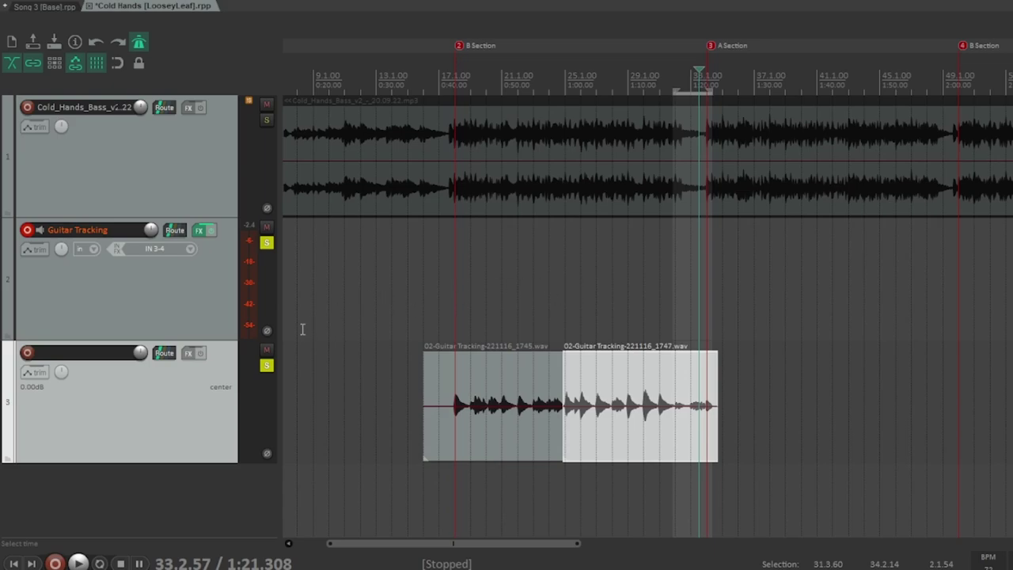
{"action": "left_click", "coordinate": [267, 366]}
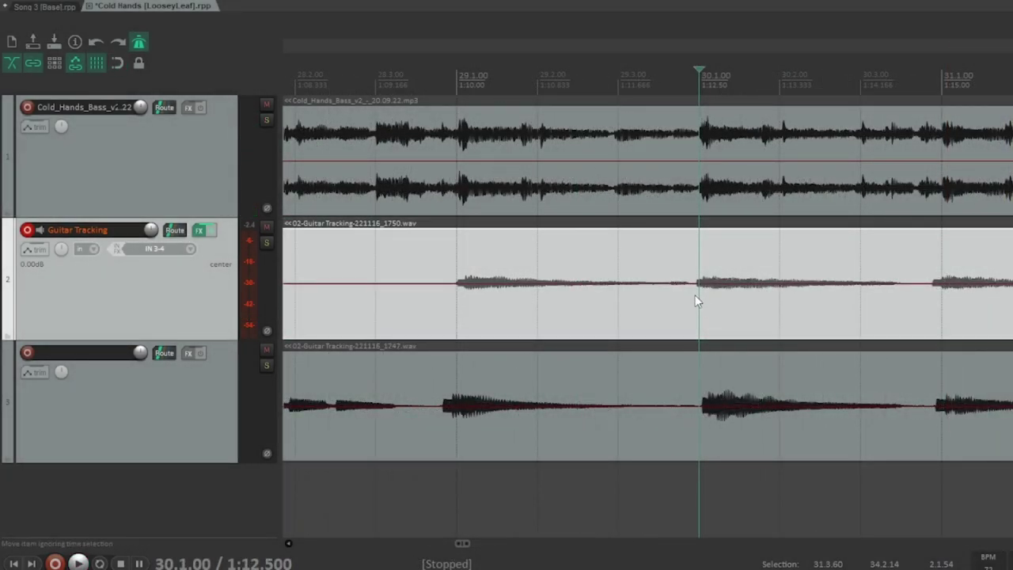
- Split both guitar takes just before bar 30 and delete their unwanted parts
{"action": "left_click", "coordinate": [694, 296]}
{"action": "left_click", "coordinate": [698, 400]}
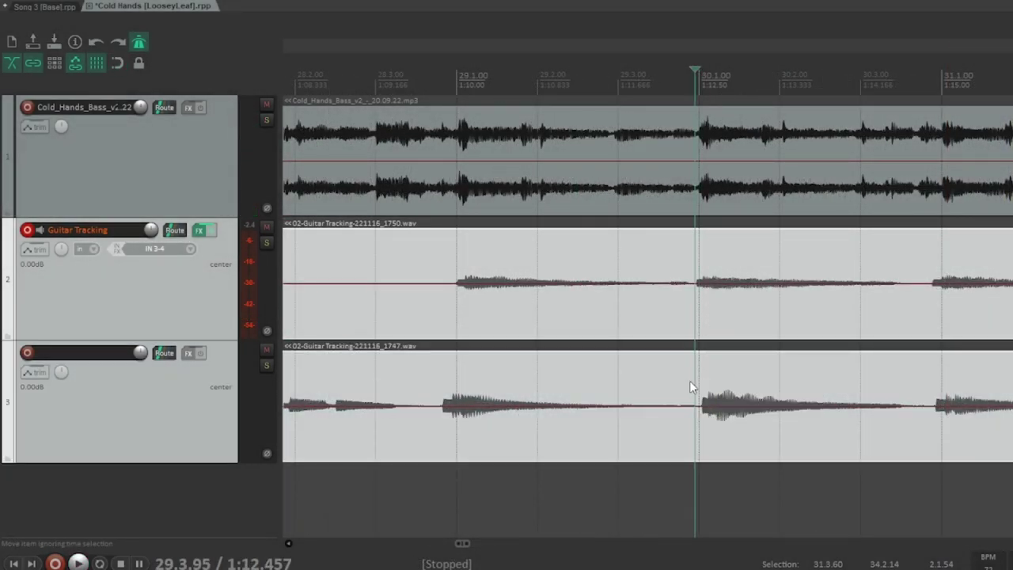
{"action": "key", "text": "s"}
{"action": "left_click", "coordinate": [625, 281]}
{"action": "key", "text": "Delete"}
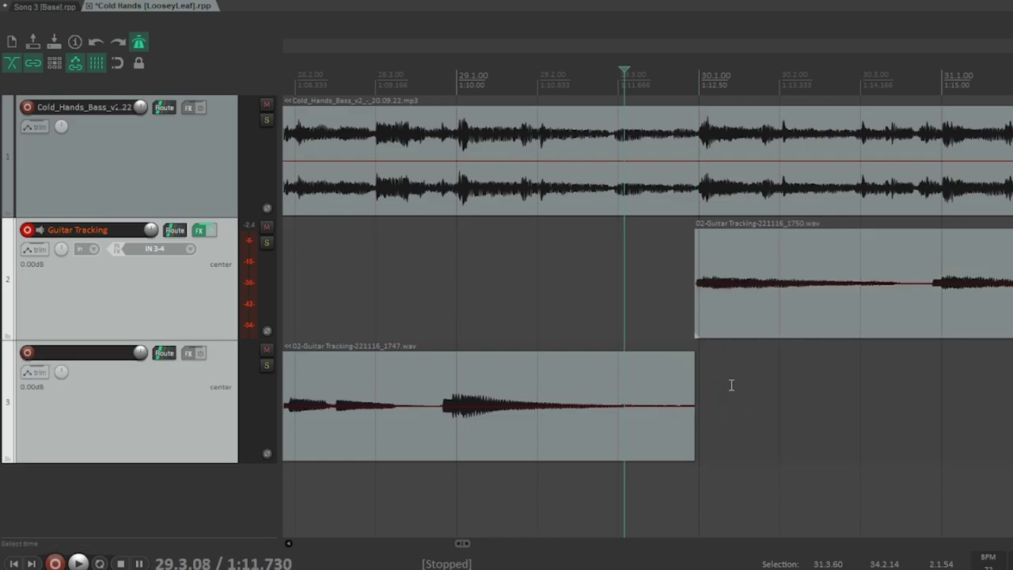
- Move the new take's ending onto the third track and glue all three pieces into one item
{"action": "scroll", "coordinate": [731, 385], "scroll_direction": "down", "scroll_amount": 5}
{"action": "left_click_drag", "start_coordinate": [755, 320], "coordinate": [754, 356]}
{"action": "scroll", "coordinate": [754, 356], "scroll_direction": "down", "scroll_amount": 4}
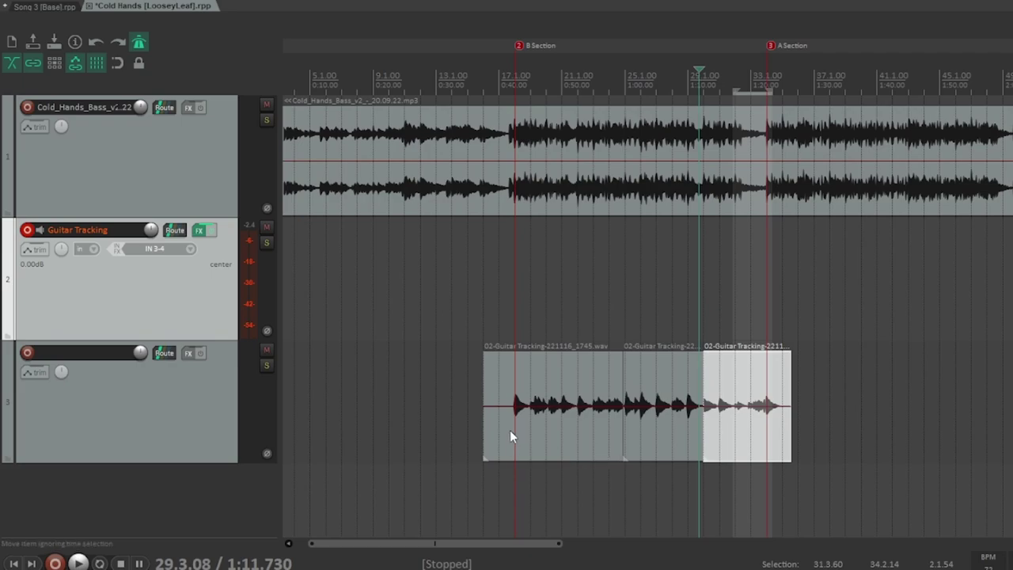
{"action": "left_click", "coordinate": [547, 440]}
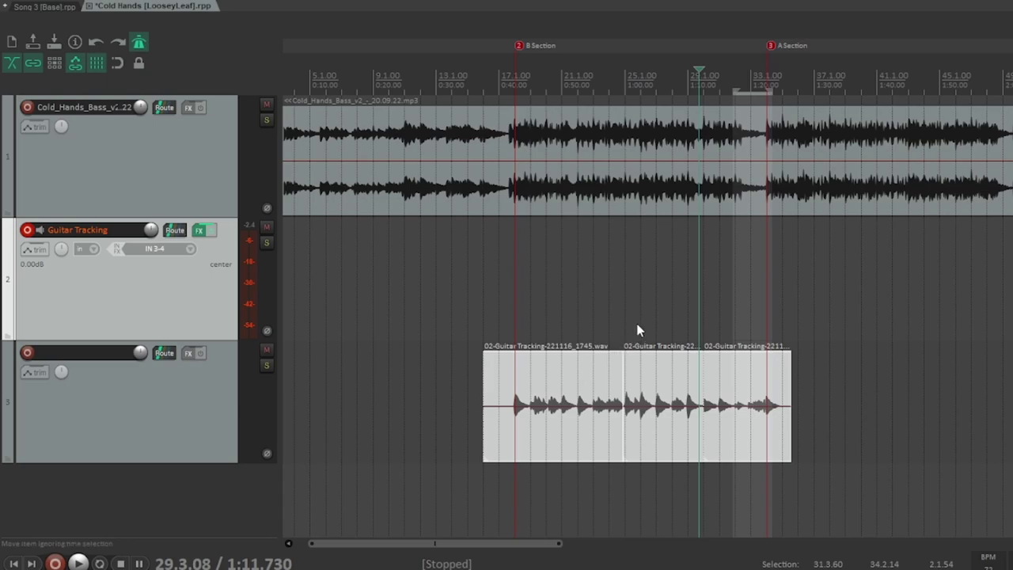
{"action": "key", "text": "ctrl+g"}
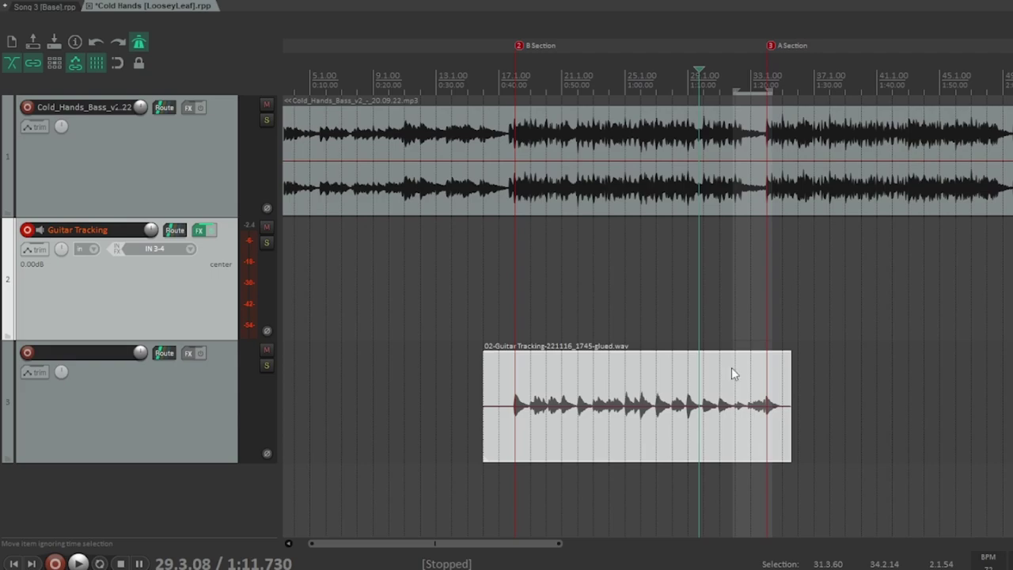
{"action": "scroll", "coordinate": [739, 343], "scroll_direction": "down", "scroll_amount": 3}
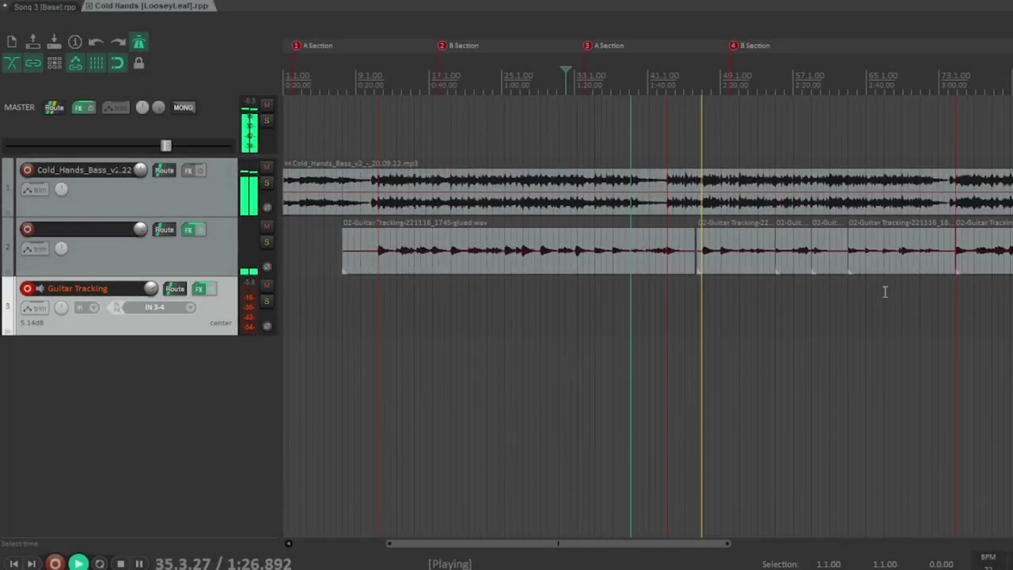
- Name the second track 'Final Guitar Track', correcting the misspelled ending
{"action": "scroll", "coordinate": [885, 291], "scroll_direction": "up", "scroll_amount": 8}
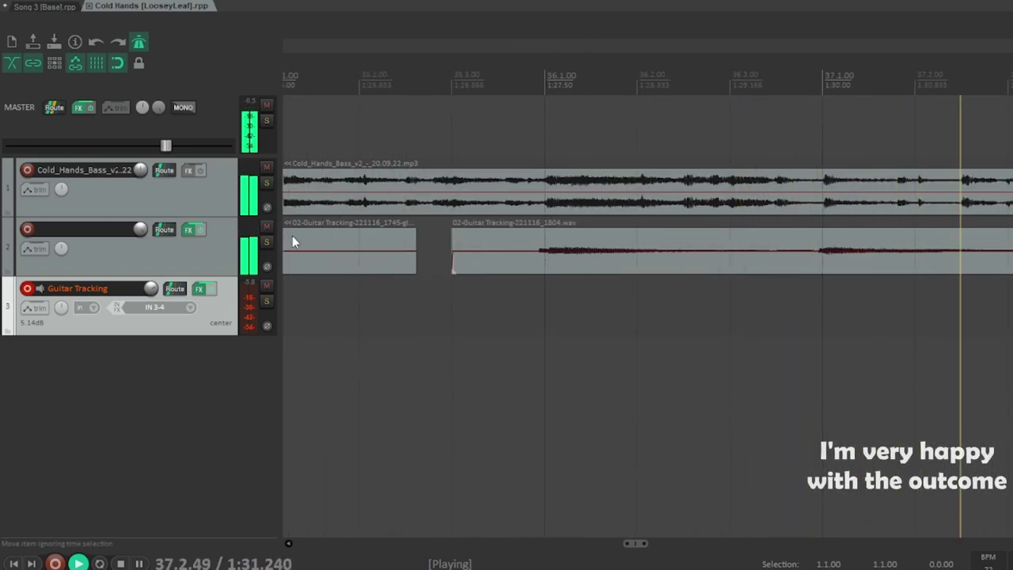
{"action": "double_click", "coordinate": [109, 229]}
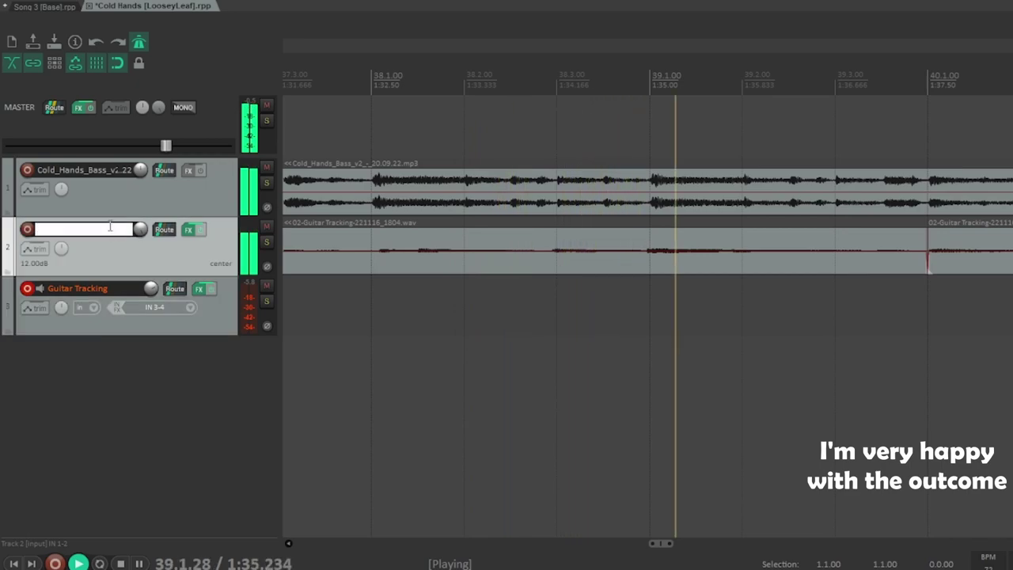
{"action": "type", "text": "Final G"}
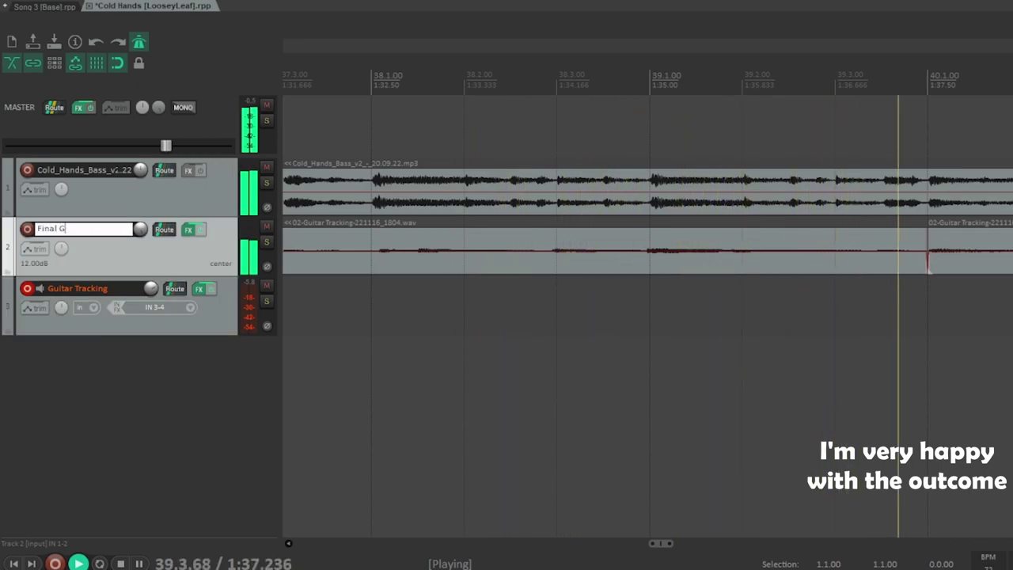
{"action": "type", "text": "uitar Trak"}
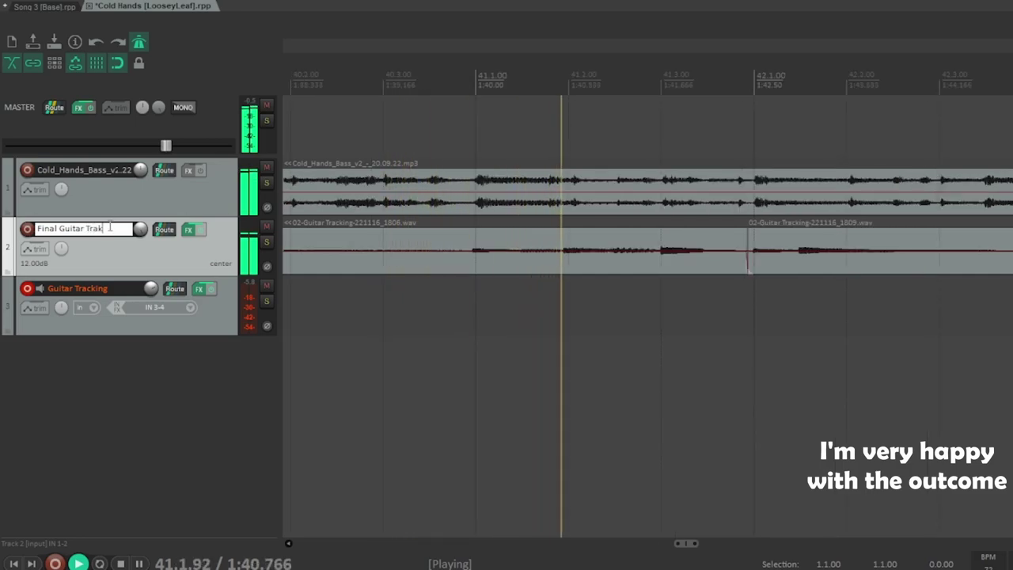
{"action": "key", "text": "BackSpace"}
{"action": "type", "text": "ck"}
{"action": "key", "text": "Return"}
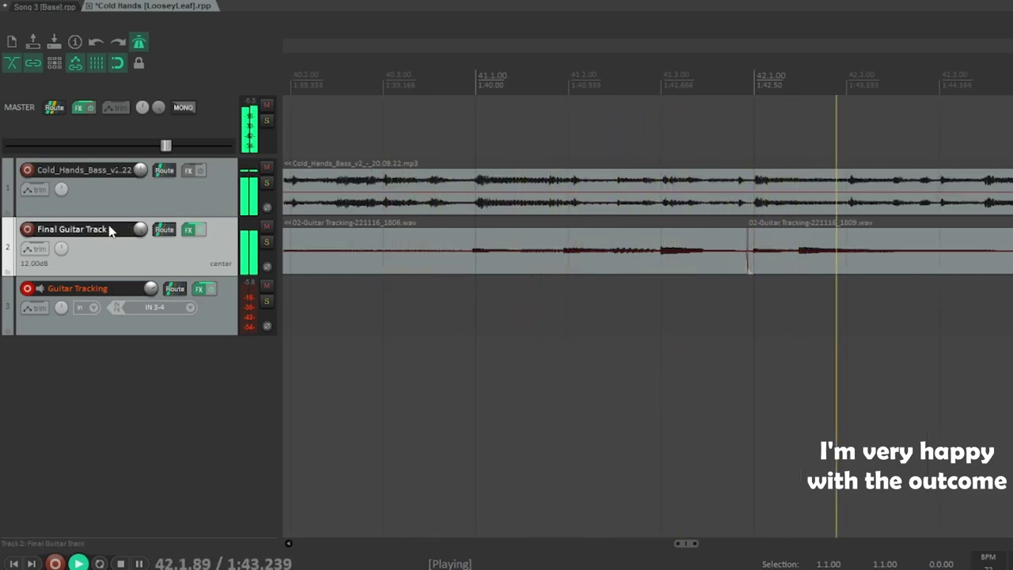